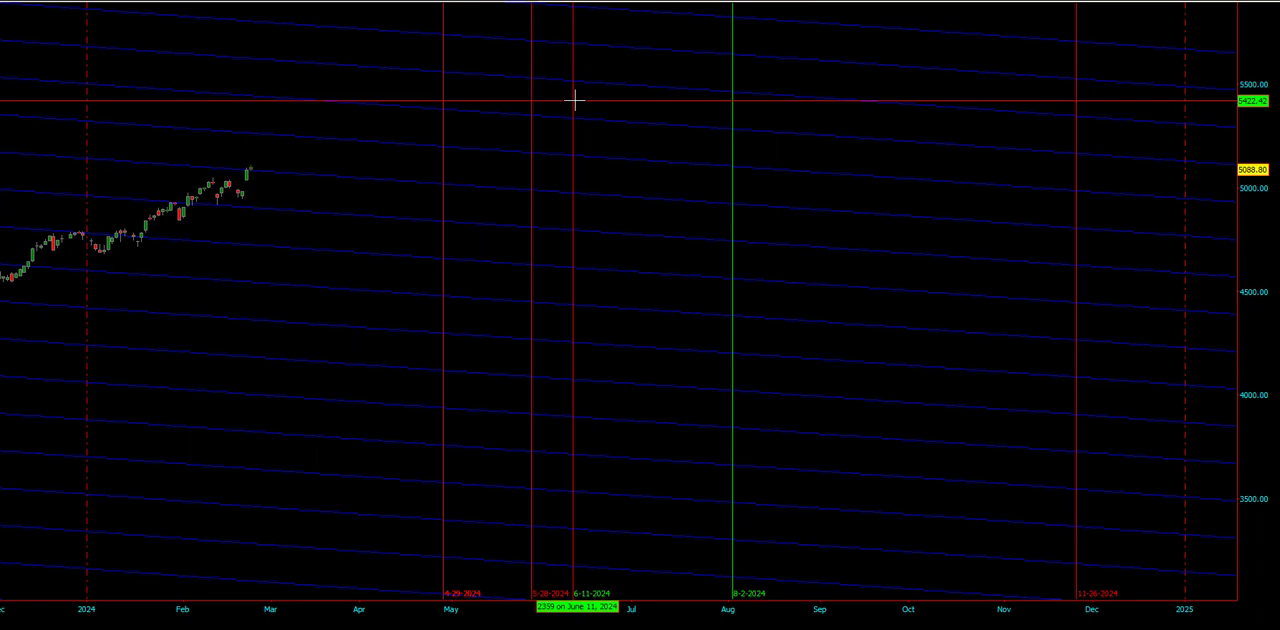
- Colour the June 11 and August 2 date lines green
{"action": "left_click", "coordinate": [575, 100]}
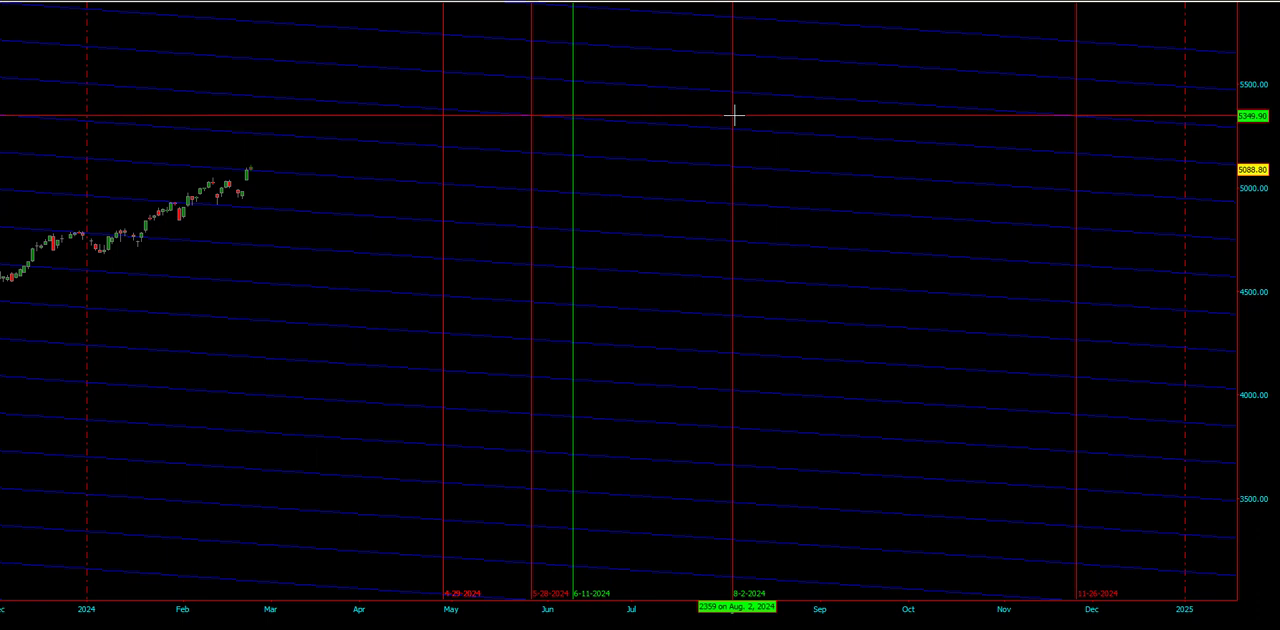
{"action": "left_click", "coordinate": [734, 115]}
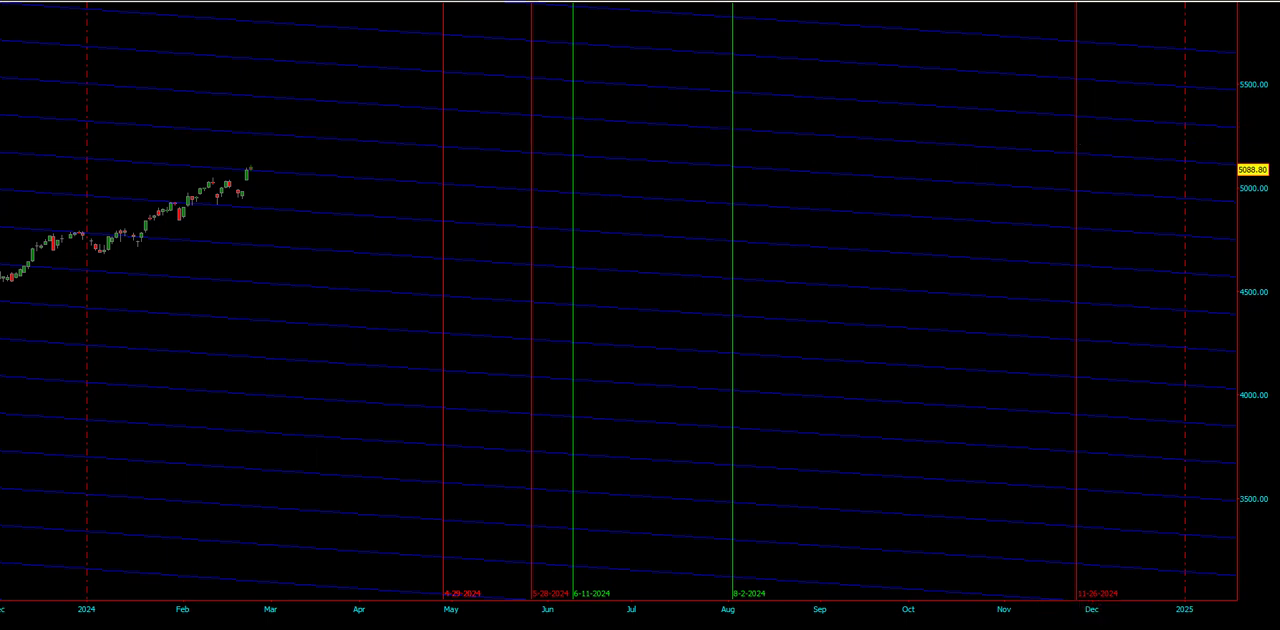
- Rescale the time axis to span about January to November 2024, then stretch the price scale vertically
{"action": "left_click_drag", "start_coordinate": [478, 616], "coordinate": [734, 590]}
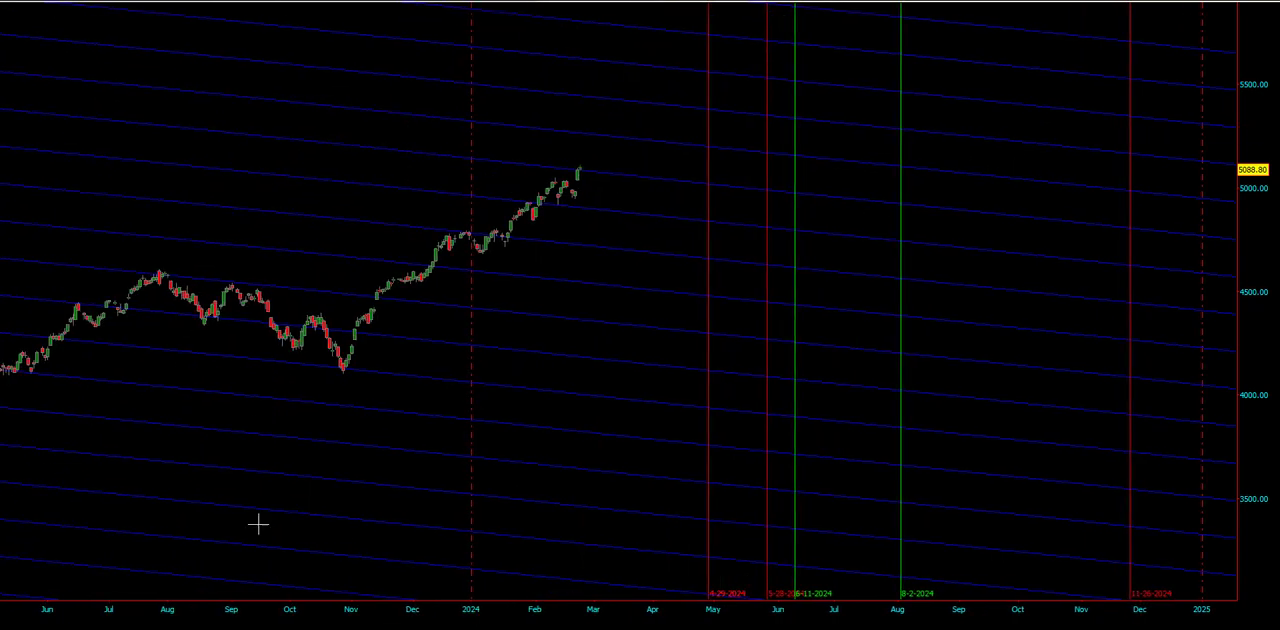
{"action": "left_click_drag", "start_coordinate": [254, 612], "coordinate": [350, 612]}
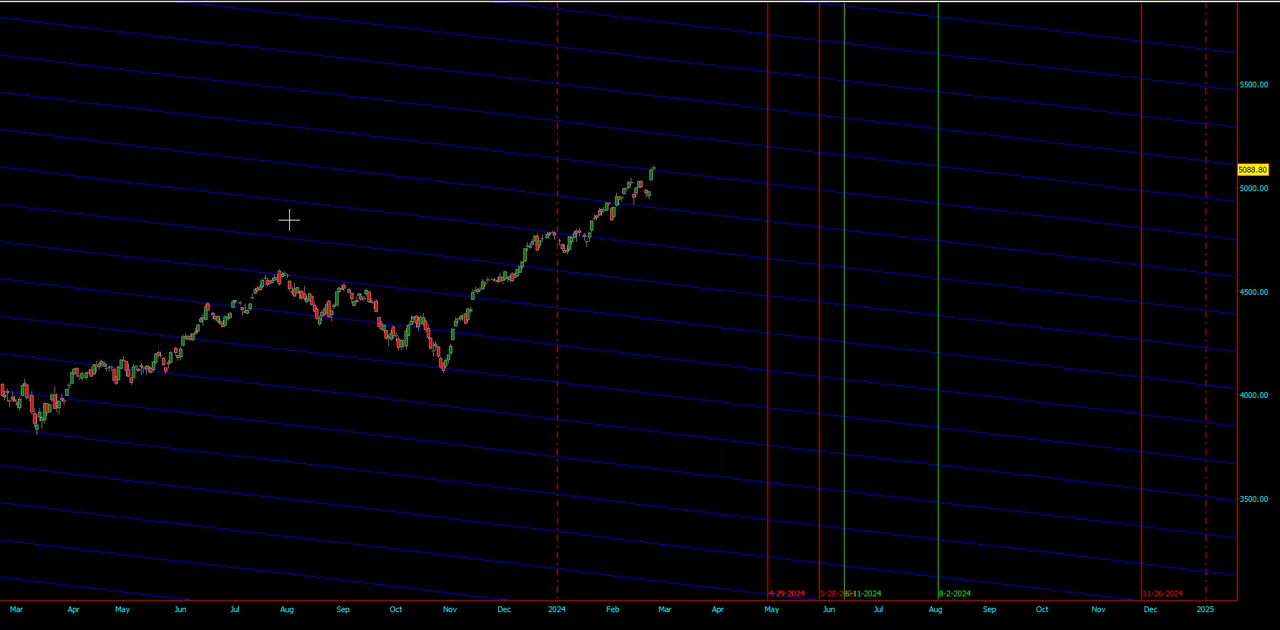
{"action": "left_click_drag", "start_coordinate": [548, 612], "coordinate": [480, 612]}
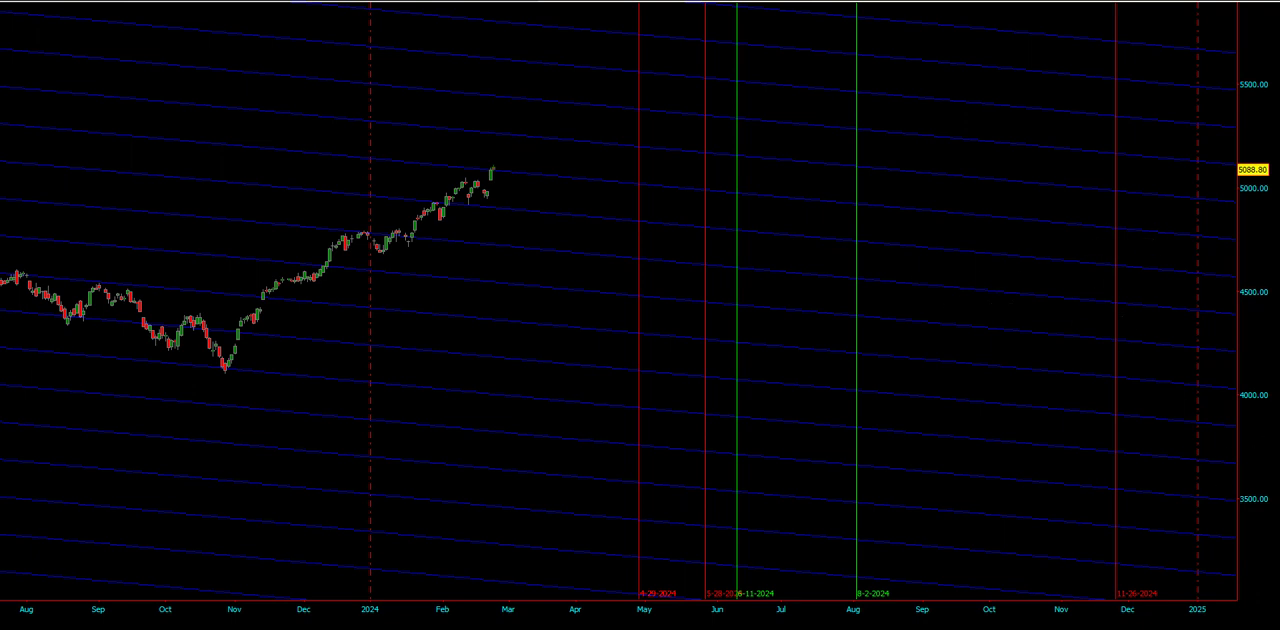
{"action": "left_click_drag", "start_coordinate": [562, 621], "coordinate": [440, 614]}
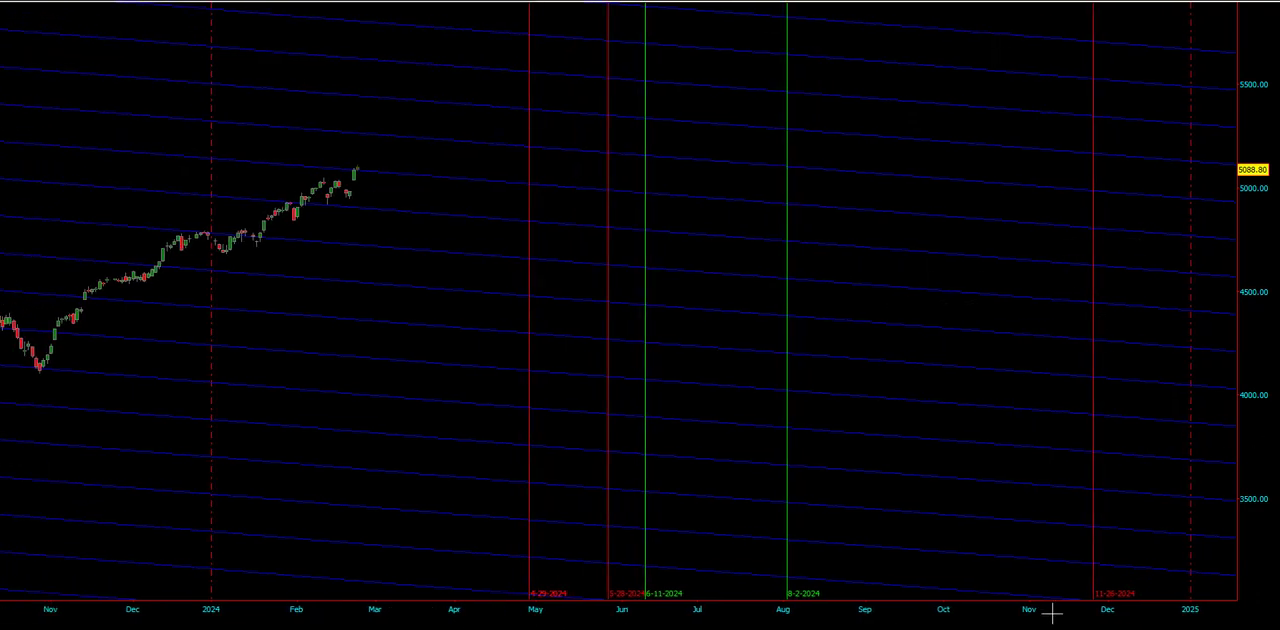
{"action": "left_click_drag", "start_coordinate": [1137, 612], "coordinate": [1075, 612]}
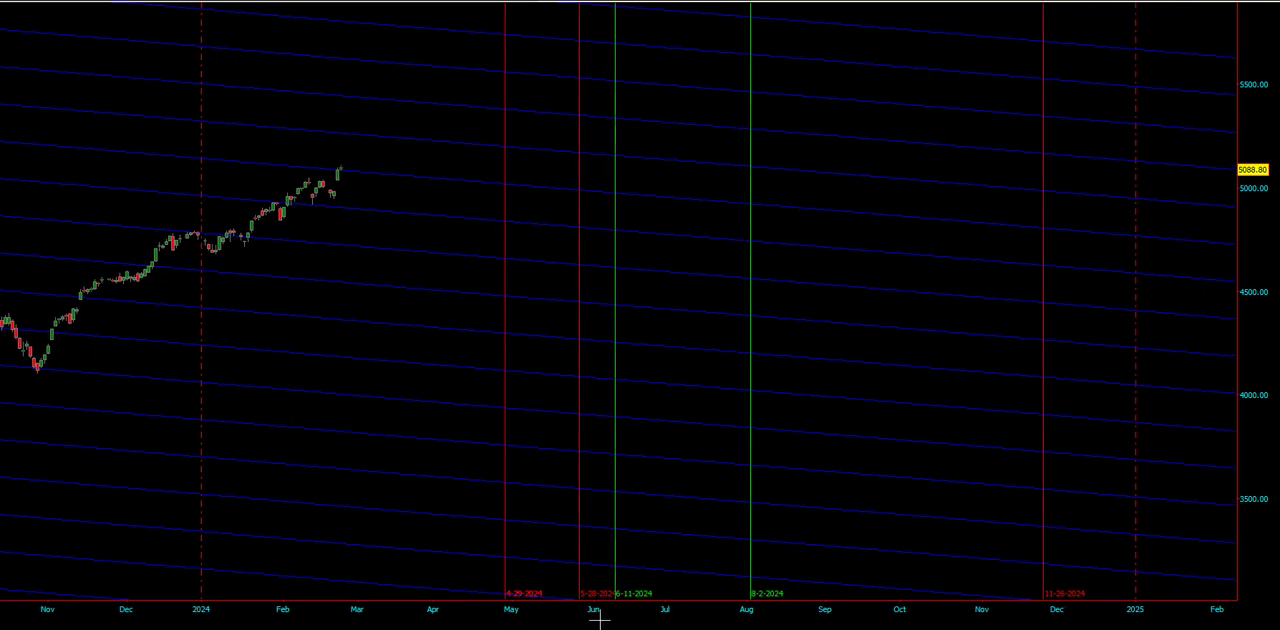
{"action": "left_click_drag", "start_coordinate": [367, 610], "coordinate": [350, 608]}
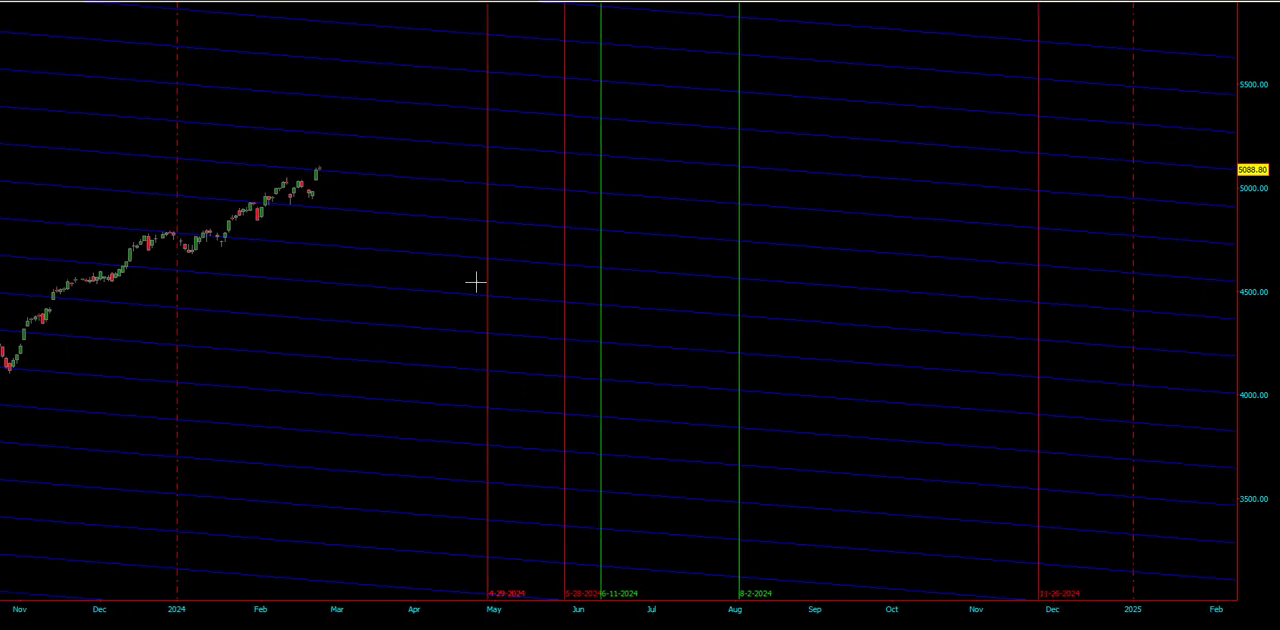
{"action": "left_click_drag", "start_coordinate": [930, 615], "coordinate": [1130, 612]}
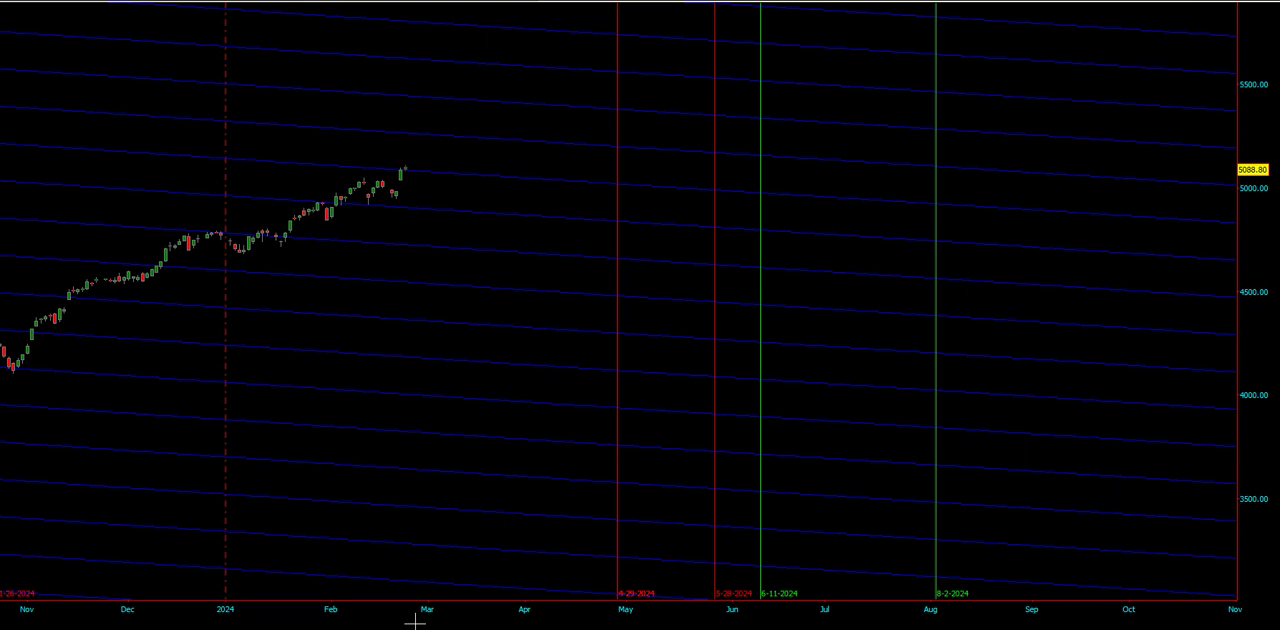
{"action": "left_click_drag", "start_coordinate": [415, 618], "coordinate": [710, 600]}
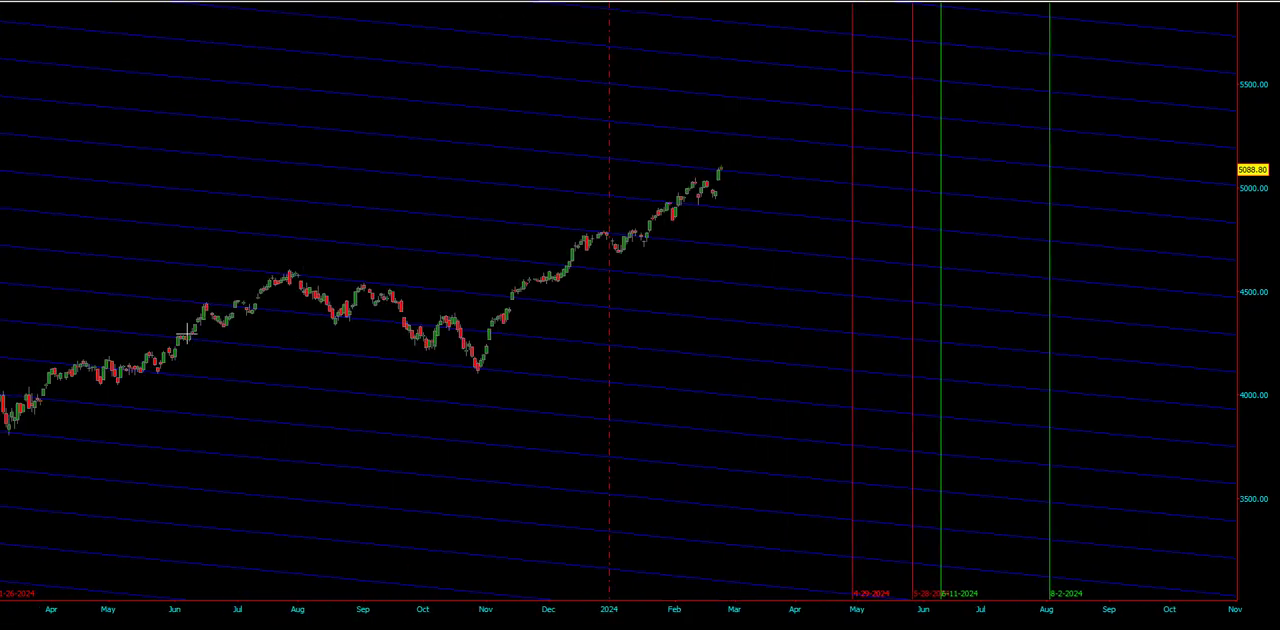
{"action": "left_click_drag", "start_coordinate": [476, 624], "coordinate": [250, 620]}
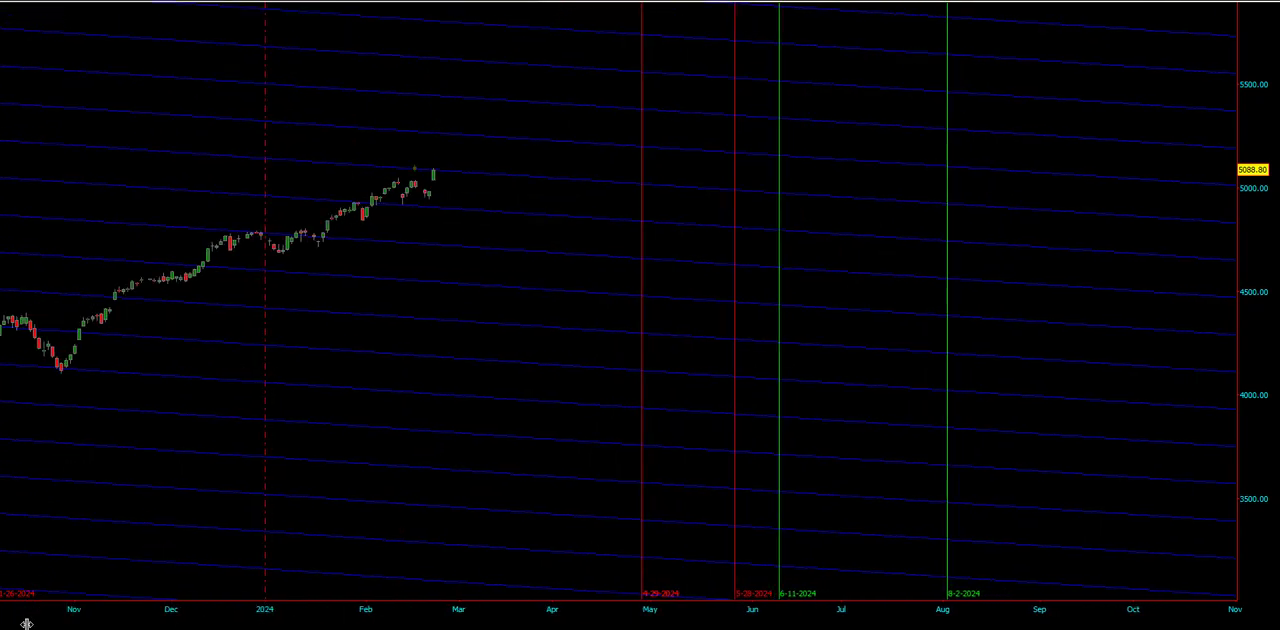
{"action": "left_click_drag", "start_coordinate": [530, 620], "coordinate": [640, 600]}
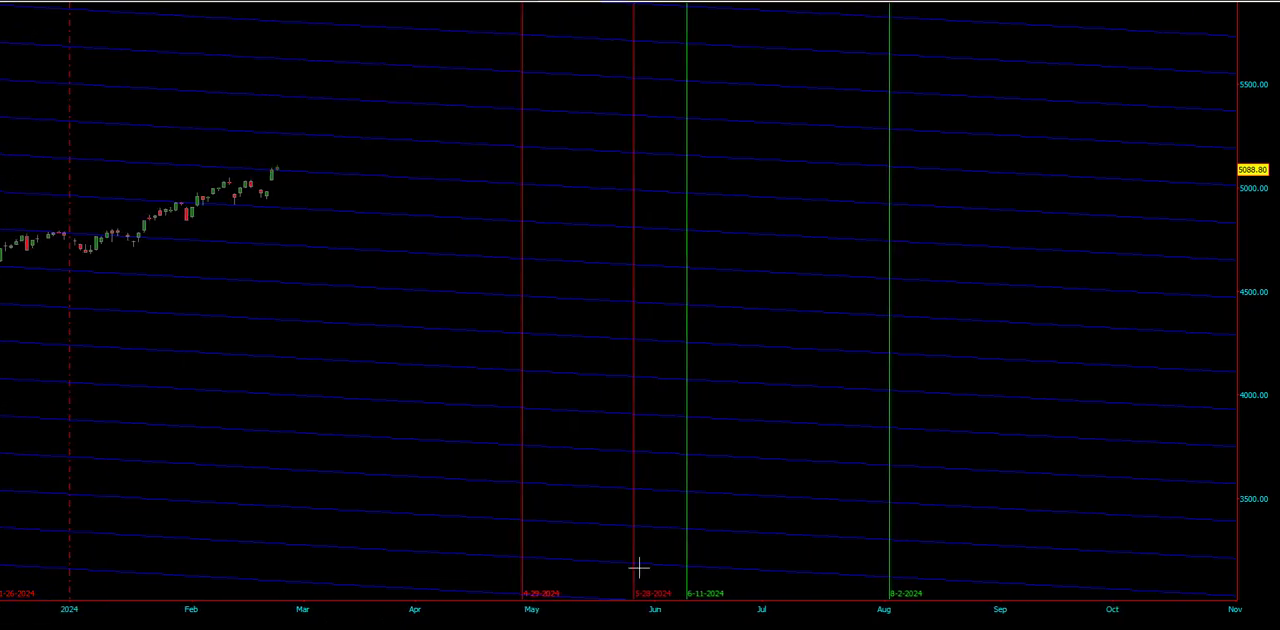
{"action": "left_click_drag", "start_coordinate": [1272, 515], "coordinate": [1265, 130]}
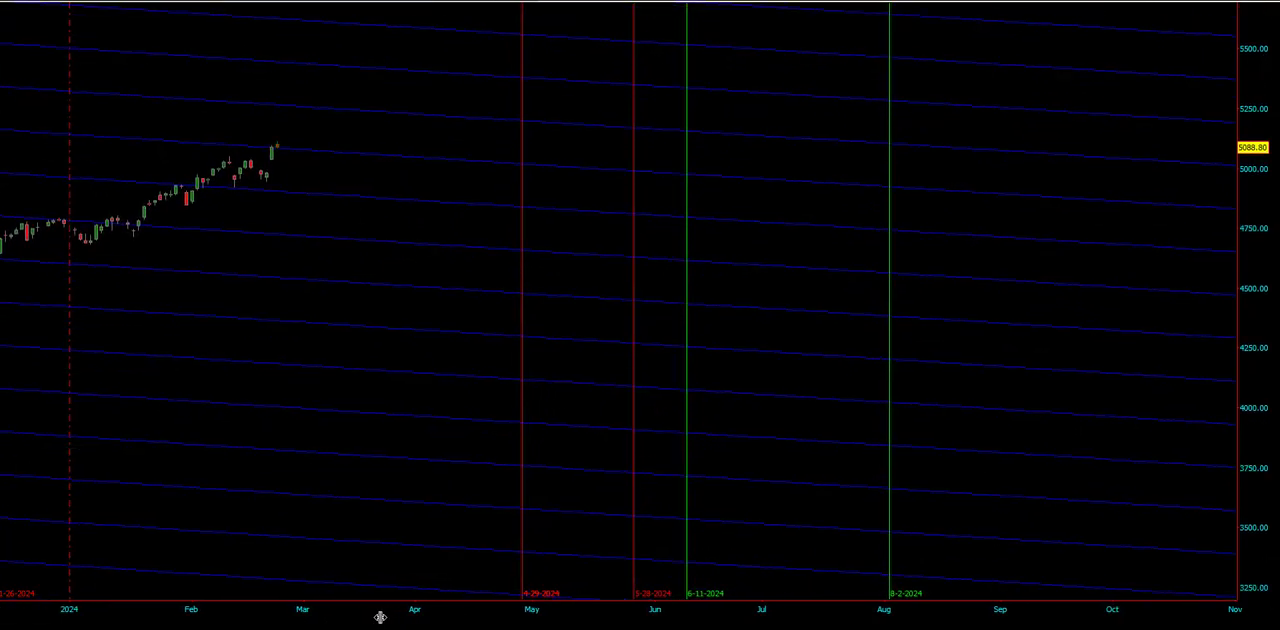
- Compress the time scale to span November 2023 to December 2024, bringing the Nov 26 line into view
{"action": "left_click_drag", "start_coordinate": [380, 617], "coordinate": [470, 615]}
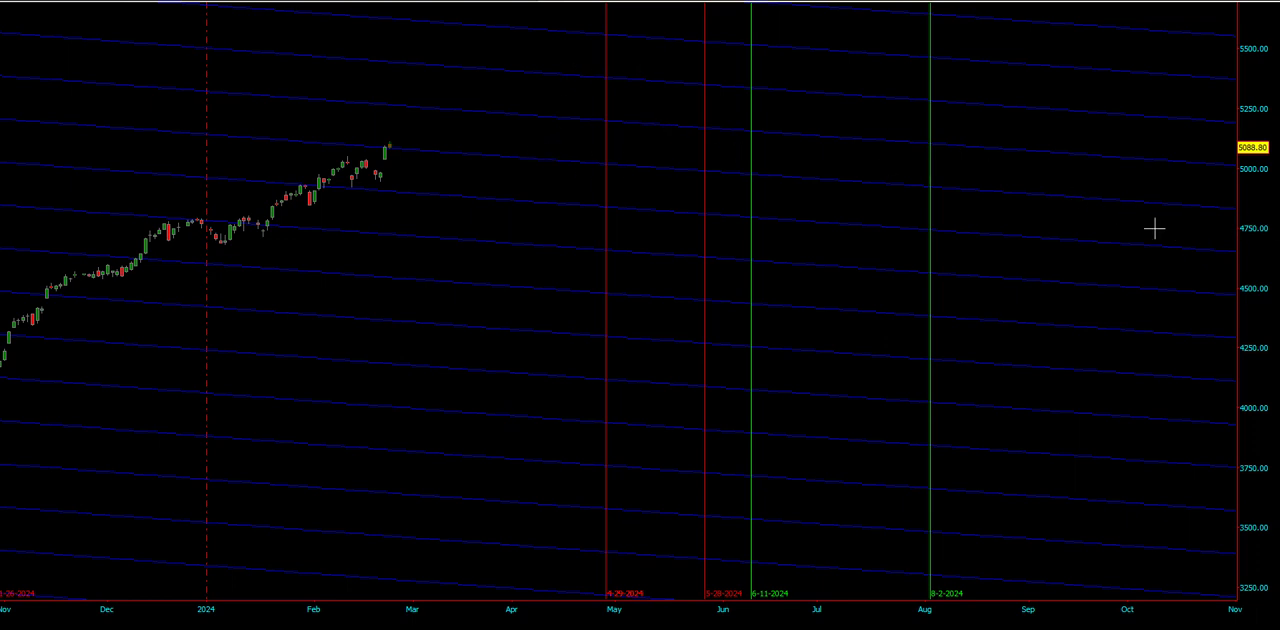
{"action": "left_click_drag", "start_coordinate": [1160, 607], "coordinate": [1060, 610]}
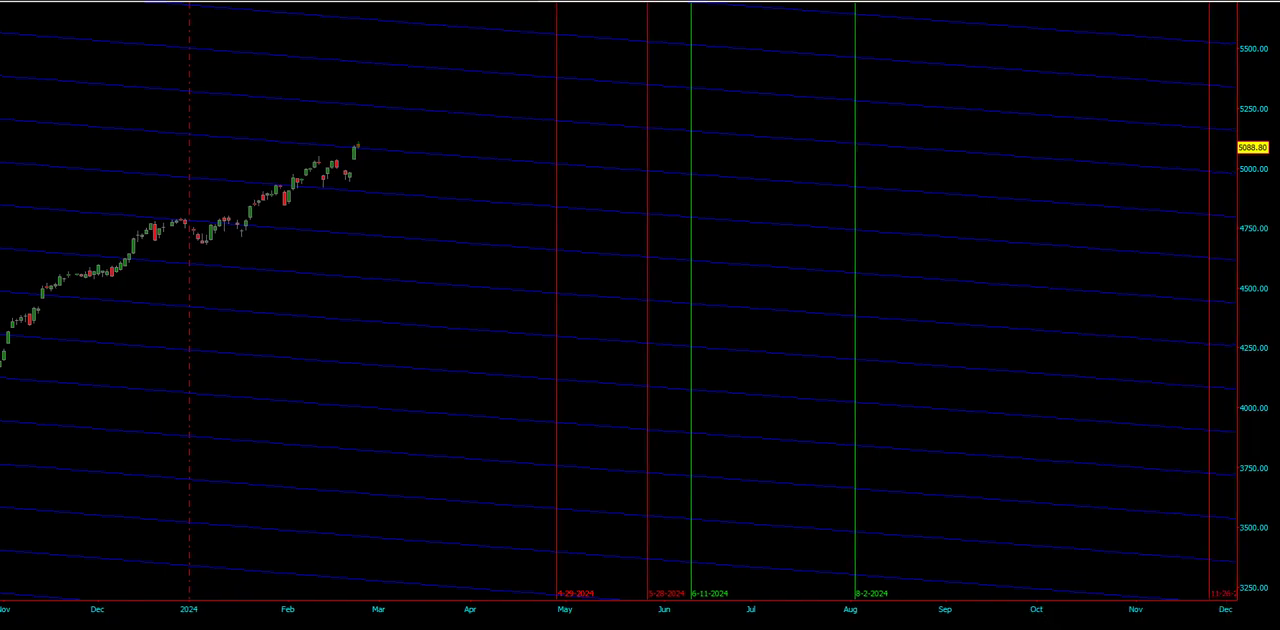